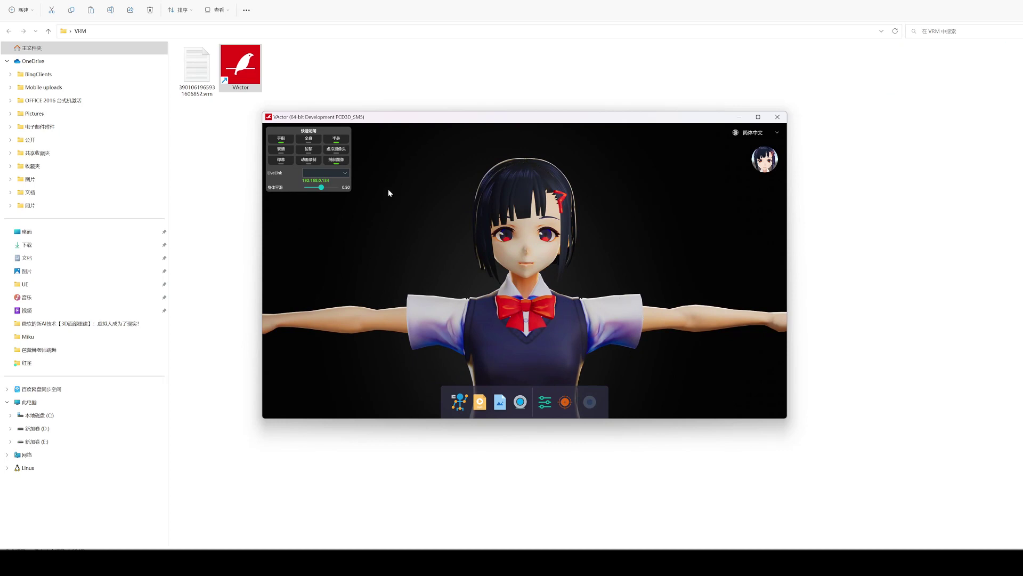
click(336, 163)
key(super+s)
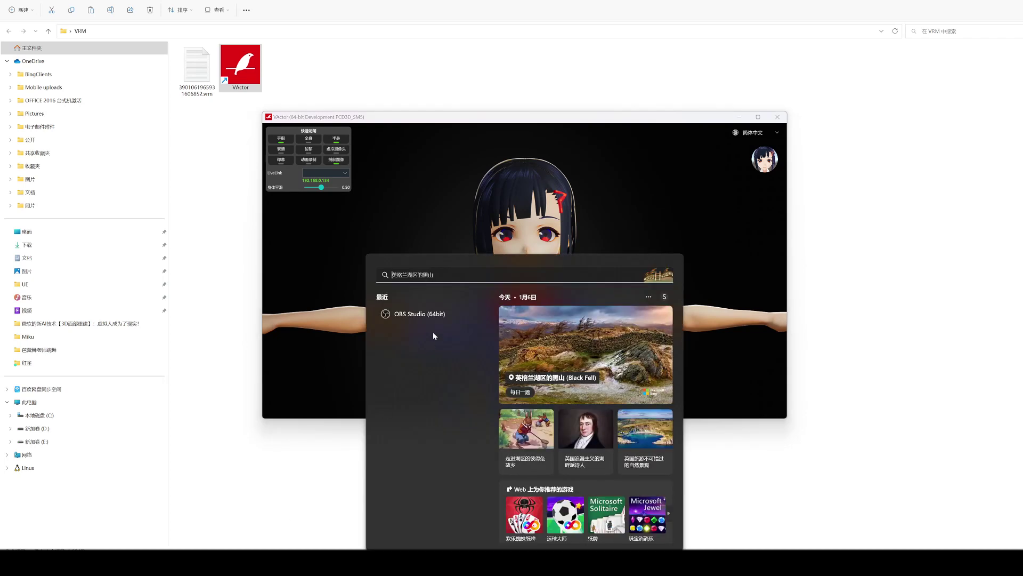
text(o)
key(BackSpace)
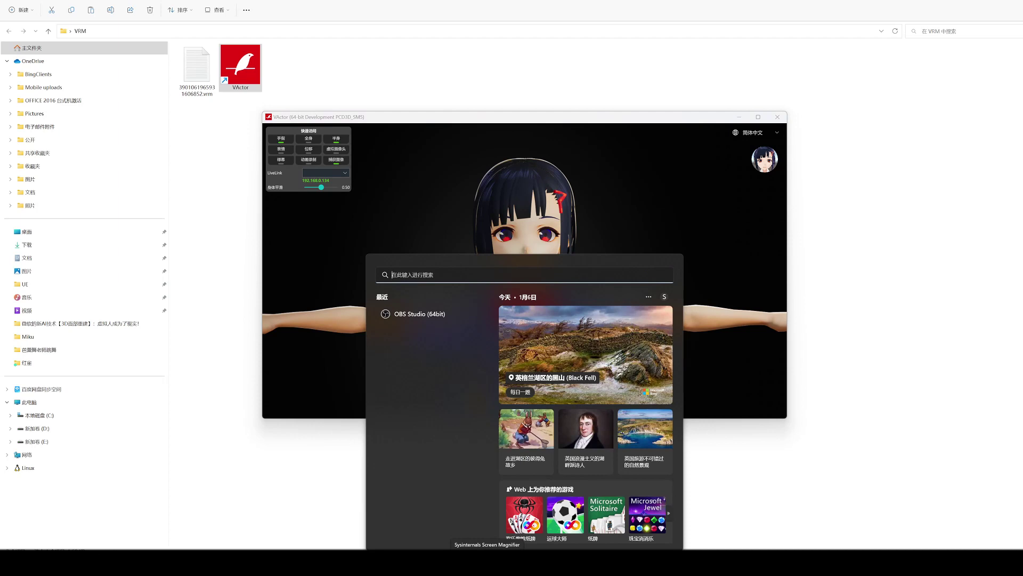
key(Escape)
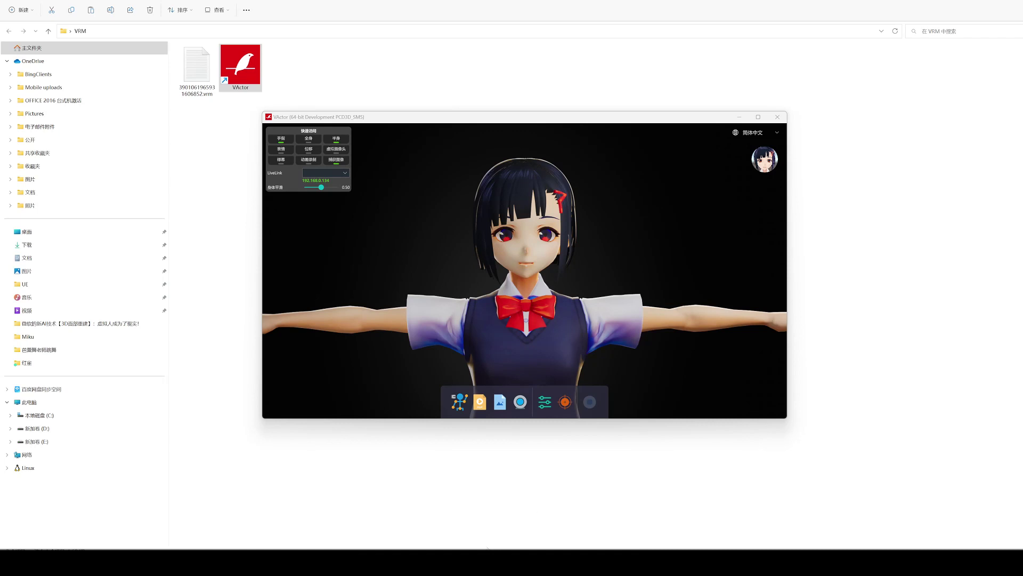
click(913, 554)
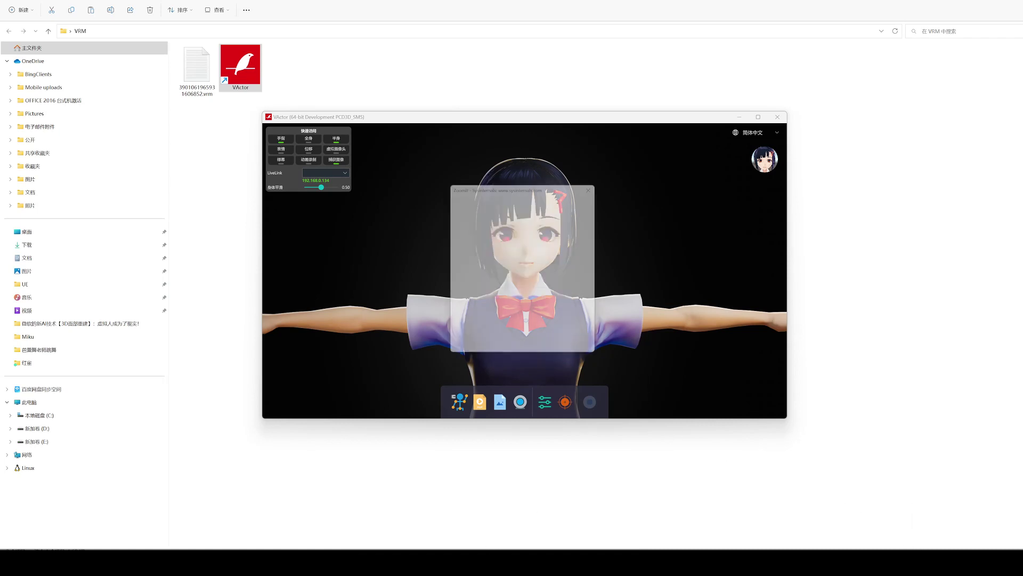
click(598, 186)
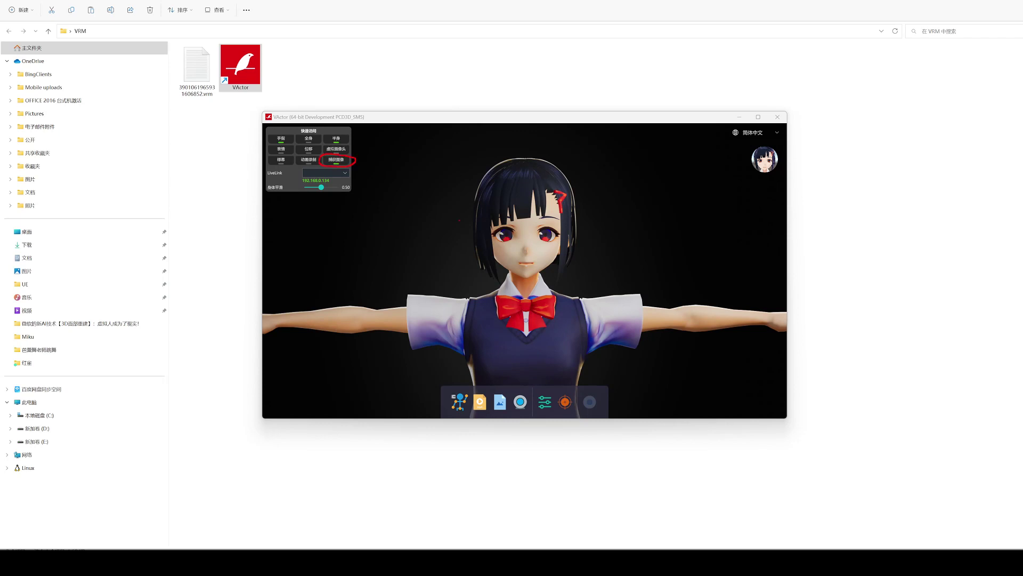
key(Escape)
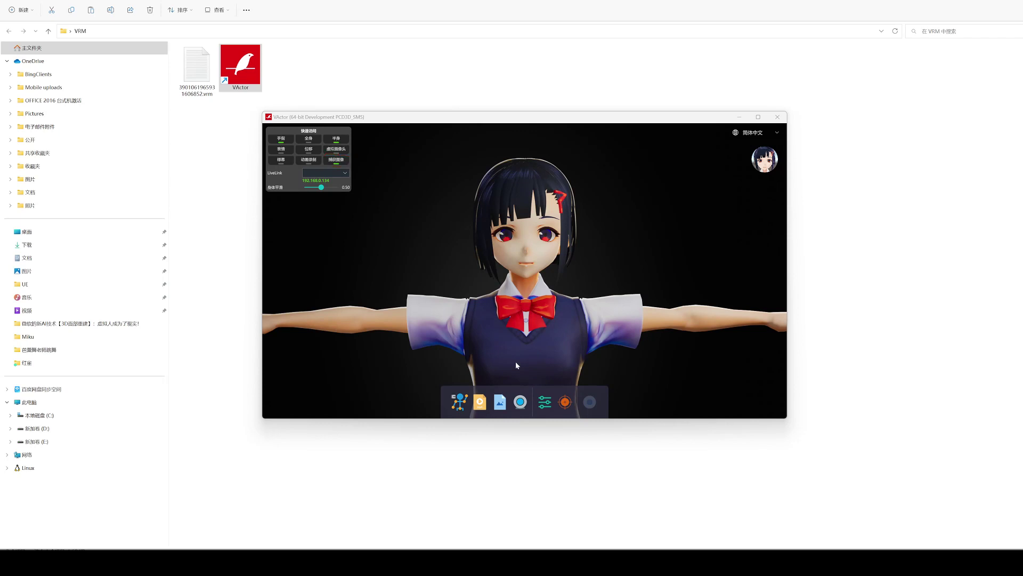
Step: Load the ballet video 202209121625.mp4 as the source and run full-body motion capture on it
click(480, 401)
click(382, 201)
double_click(383, 201)
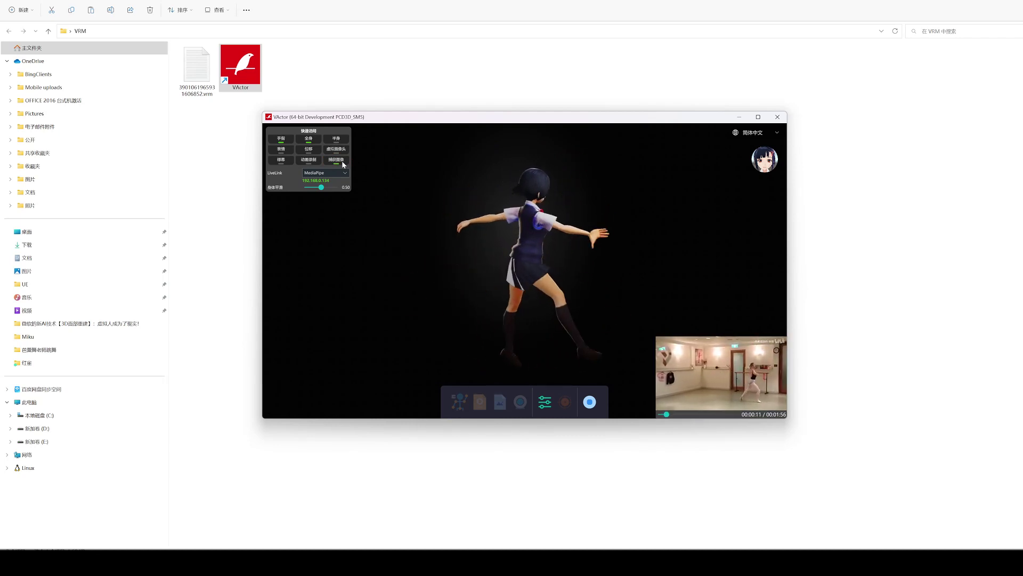
Step: Review the keyboard shortcuts for camera and display in the help section of the settings
click(544, 403)
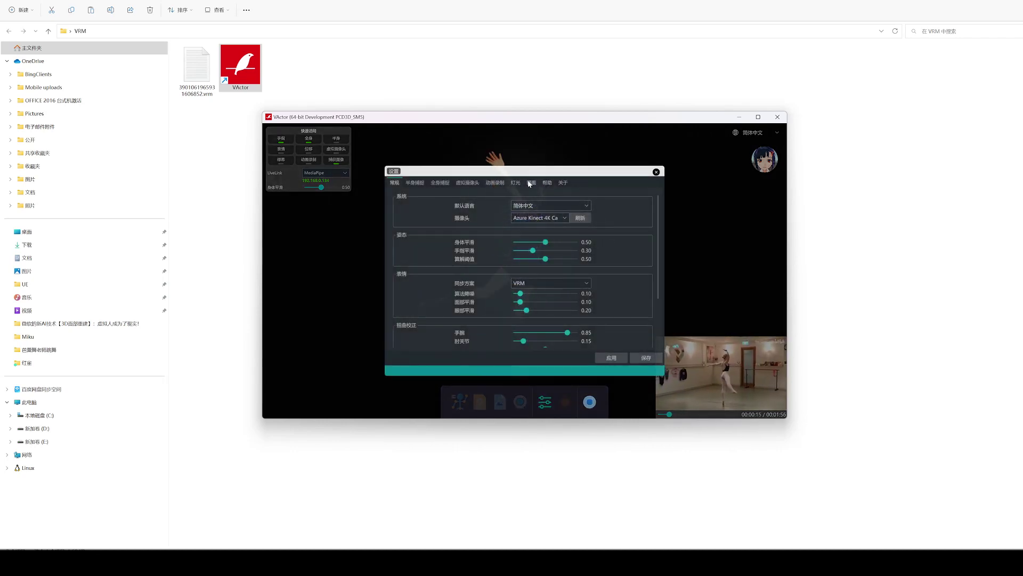
click(544, 183)
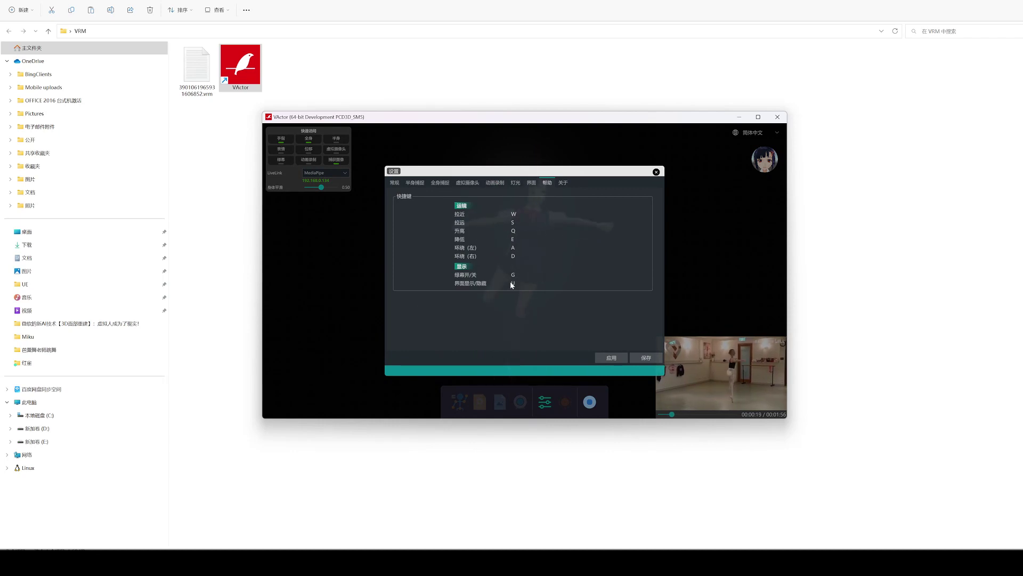
click(656, 172)
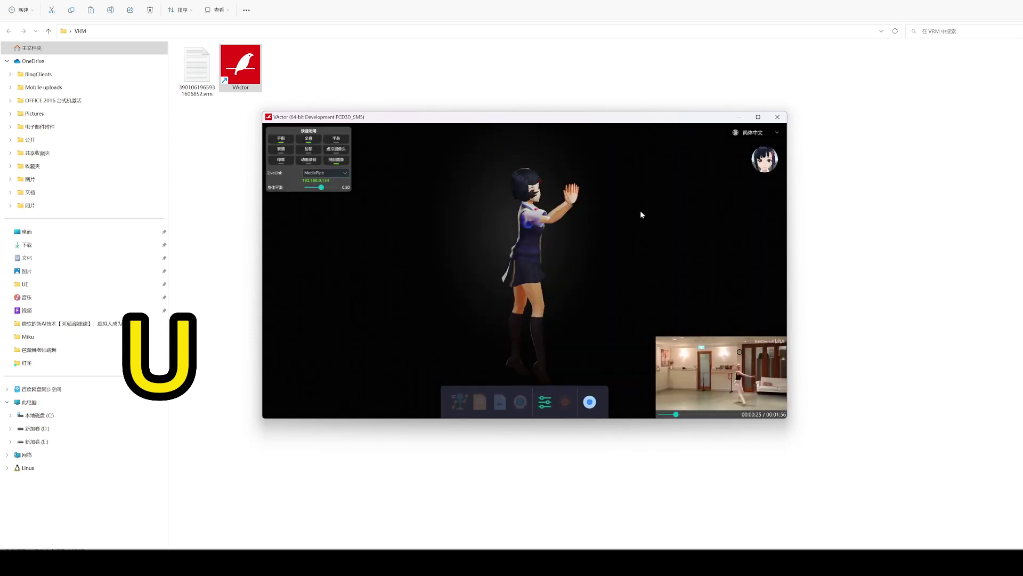
Step: Hide the interface overlay, acknowledge the system notice, and show the overlay again
key(u)
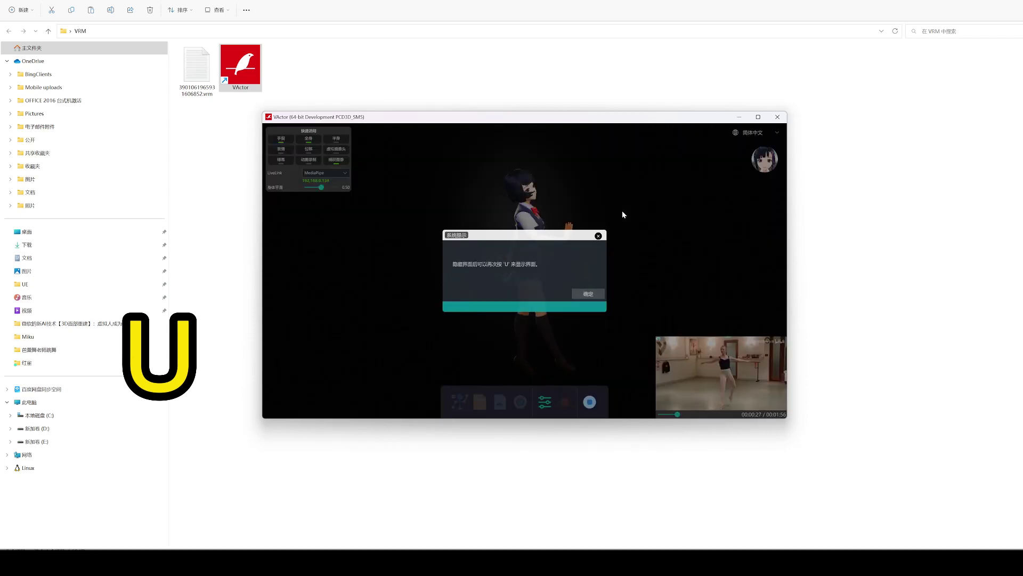
click(588, 293)
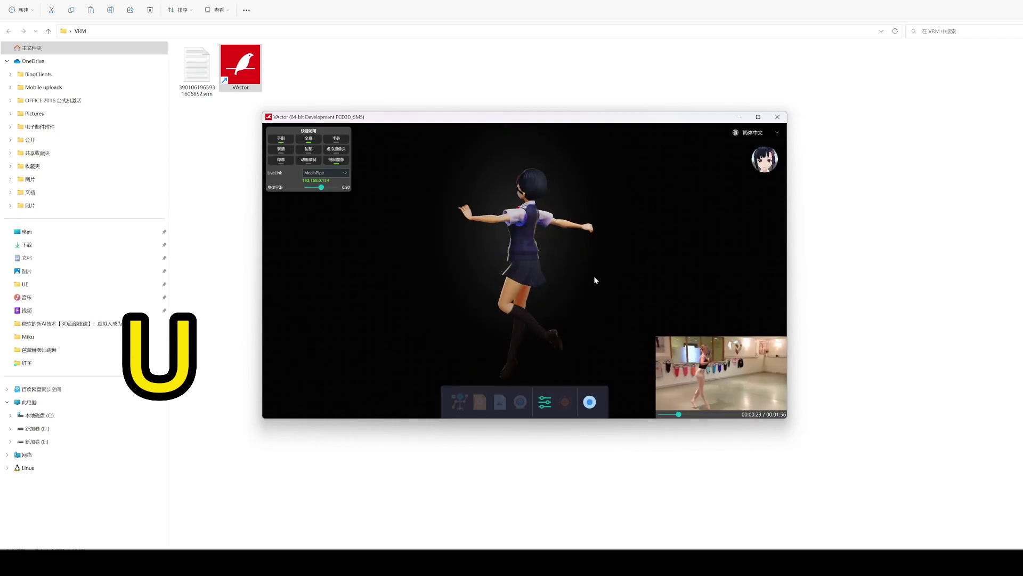
key(u)
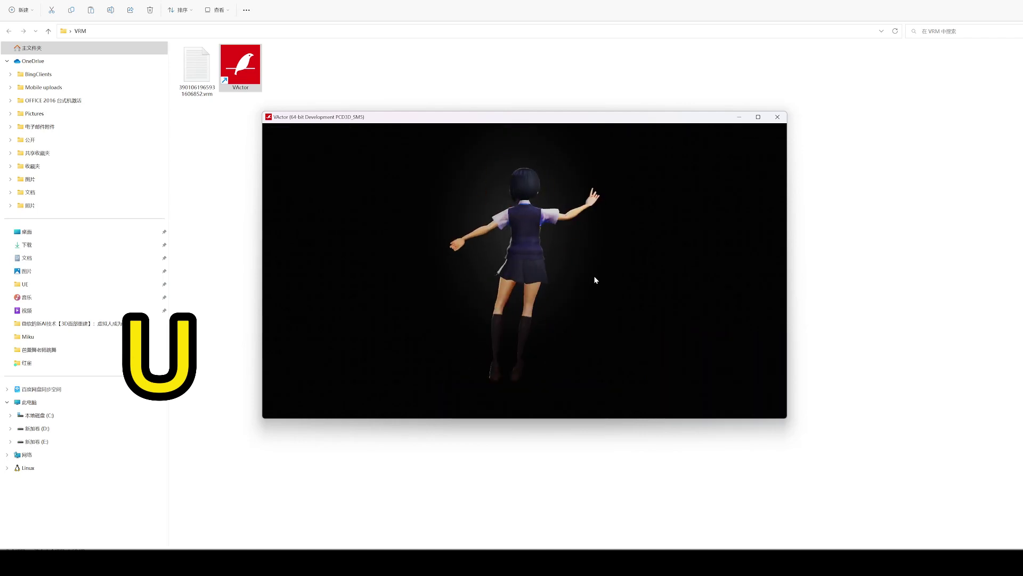
key(u)
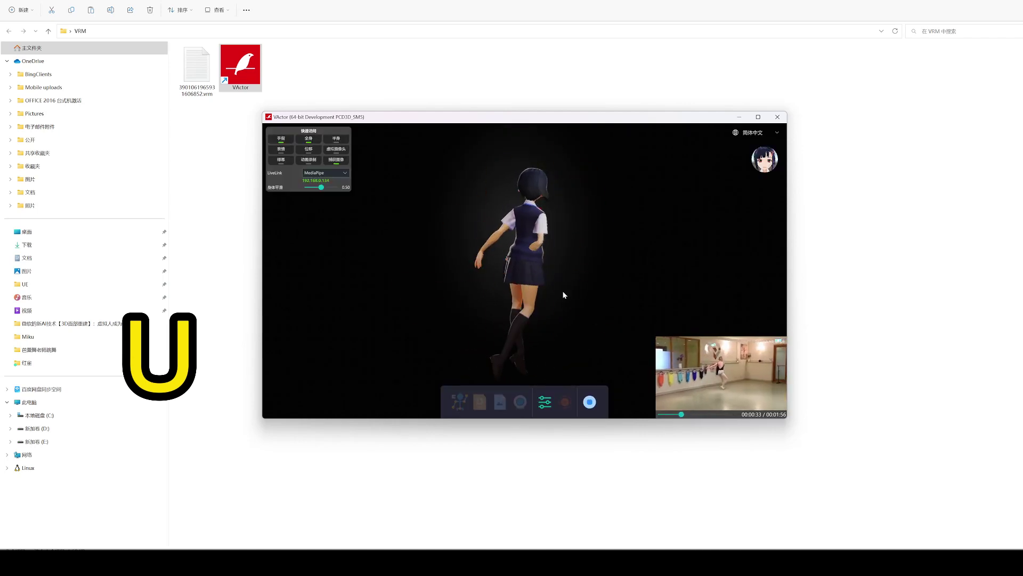
Step: Look up the green-screen shortcut in the settings help and close the settings
click(543, 400)
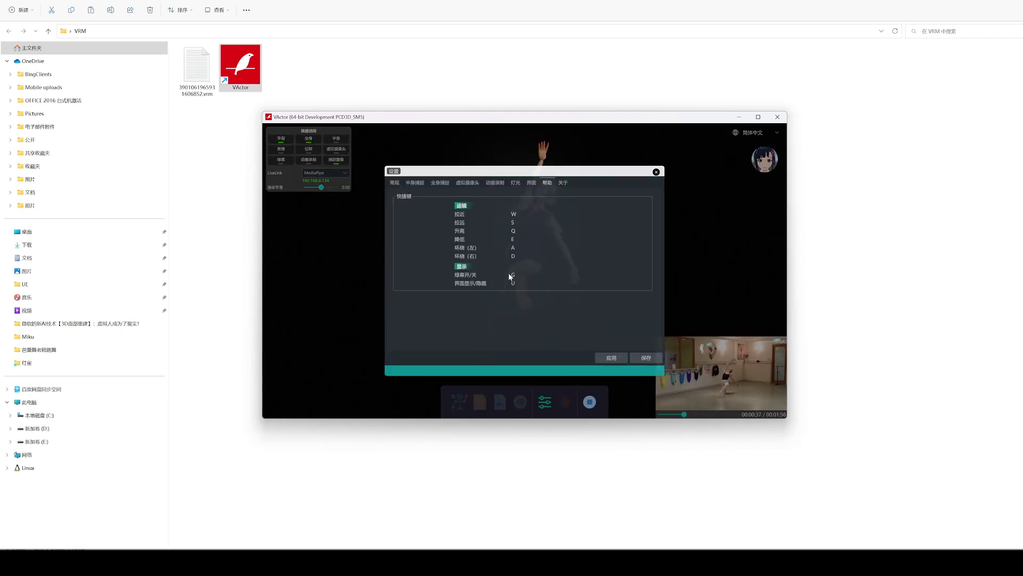
key(g)
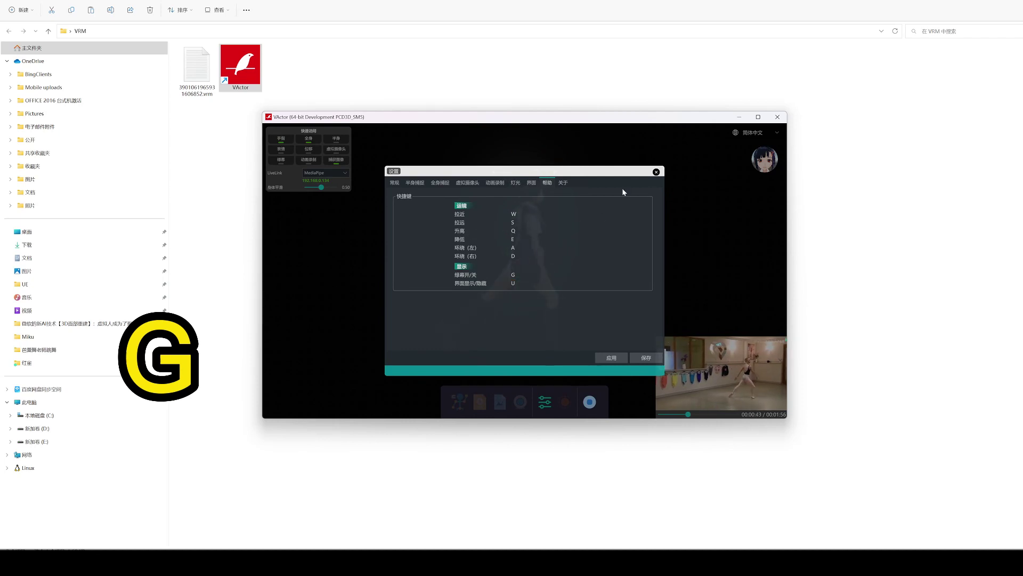
click(656, 171)
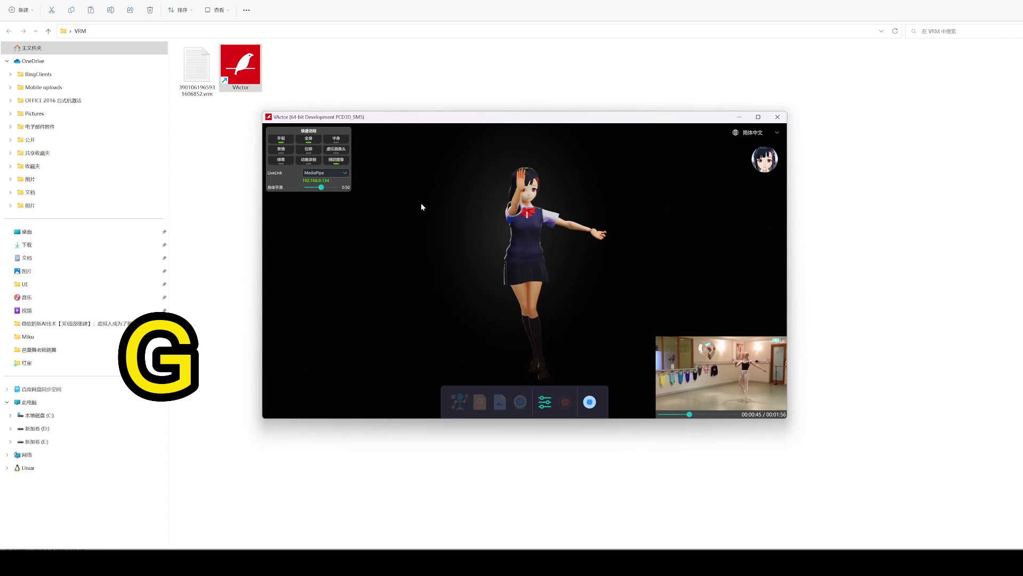
Step: Toggle the green-screen background behind the dancing character on and off again
key(g)
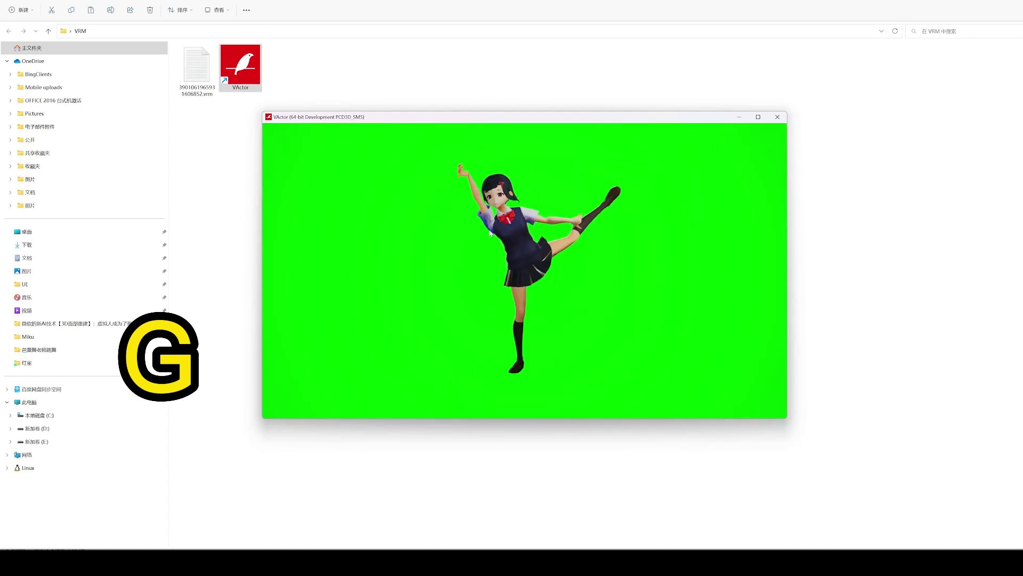
mouse_move(490, 232)
key(g)
key(g)
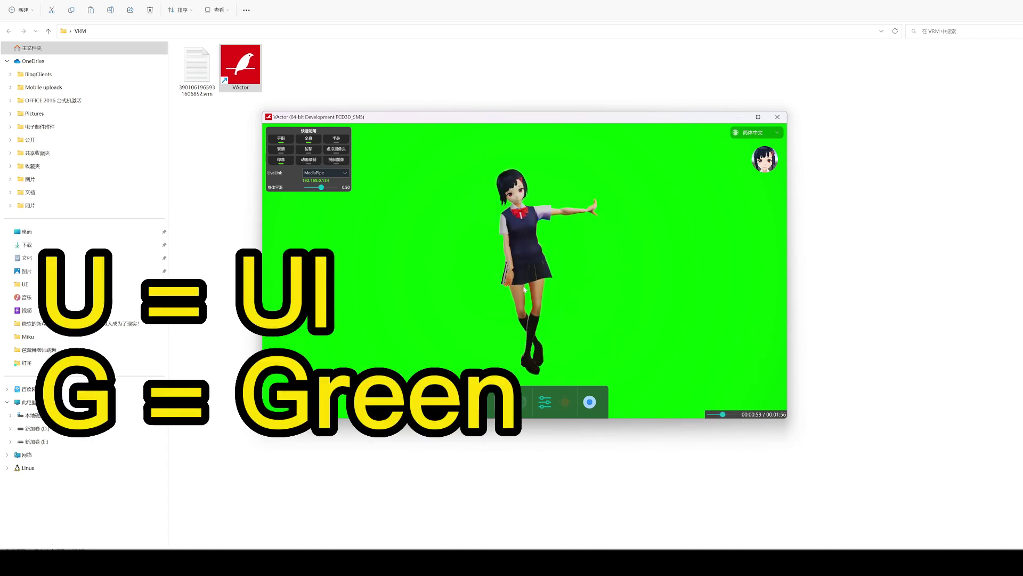
key(g)
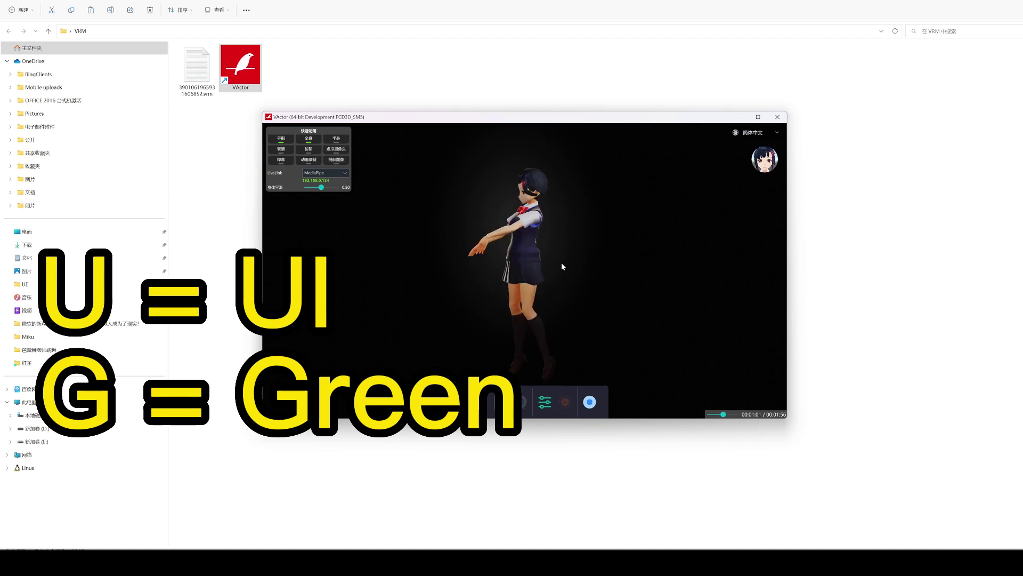
Step: Stop the video capture and examine the half-body and full-body capture settings, including spine control and twist correction
click(590, 402)
click(545, 402)
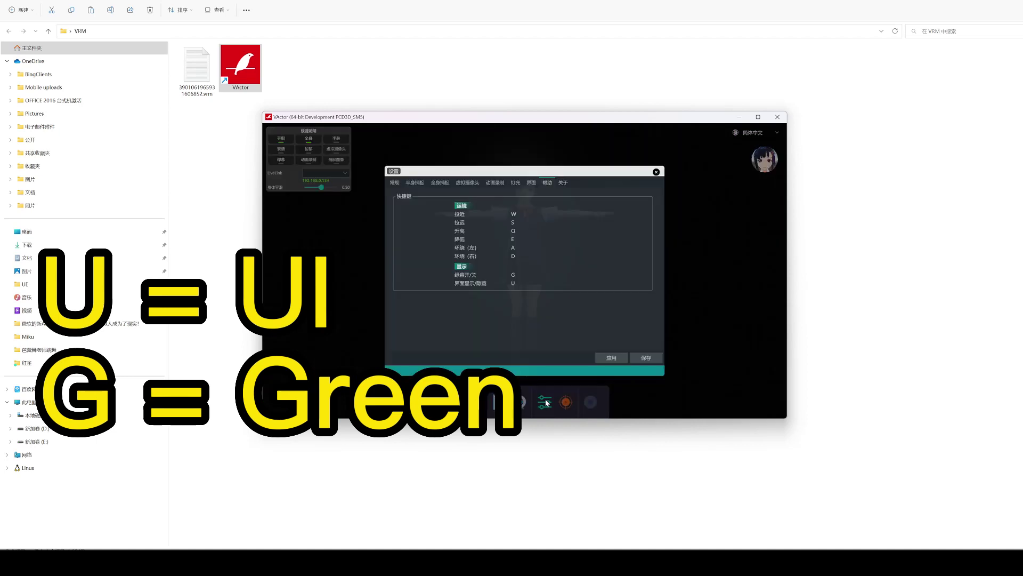
click(414, 184)
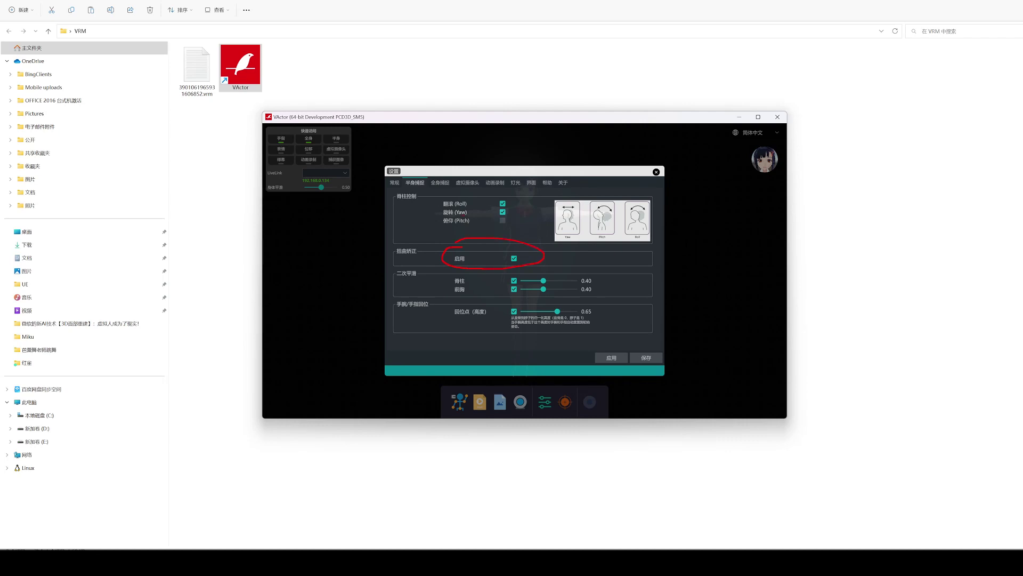
click(441, 183)
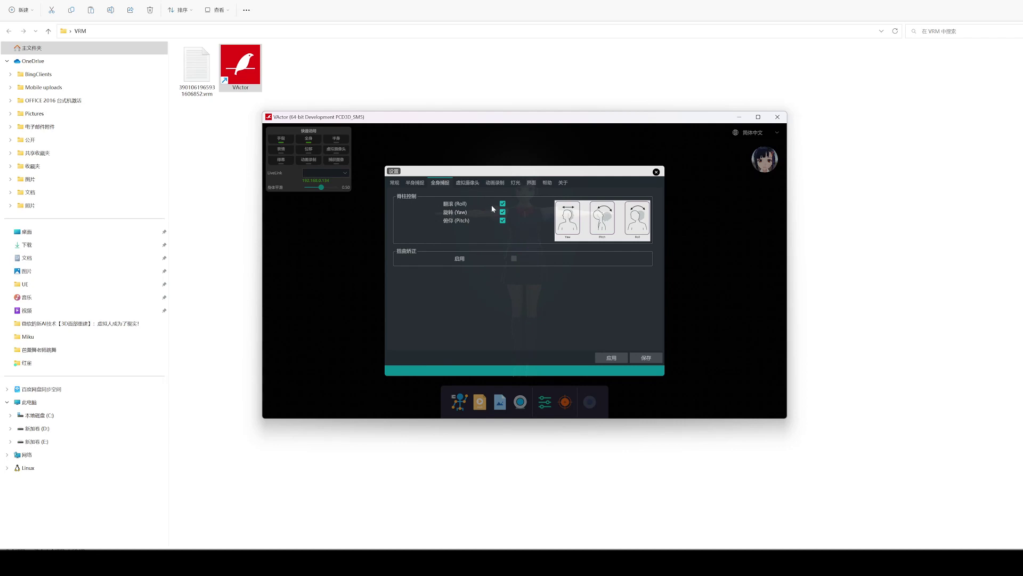
Step: Check the camera shortcuts in the settings help, and try zooming and orbiting the camera around the character
click(546, 183)
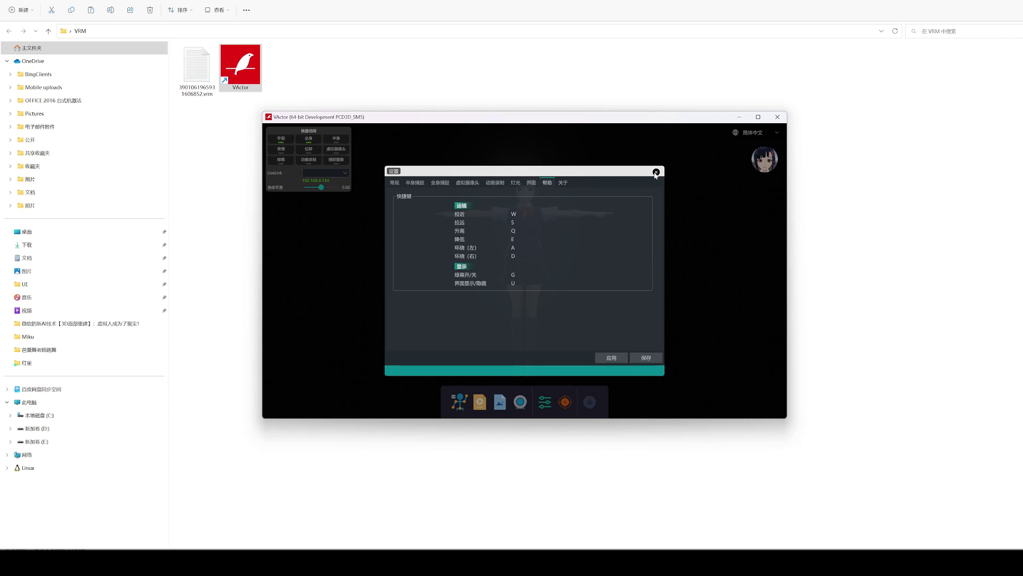
mouse_move(454, 197)
mouse_down()
mouse_move(447, 238)
mouse_move(537, 257)
mouse_move(477, 205)
mouse_up()
key(Escape)
key(w)
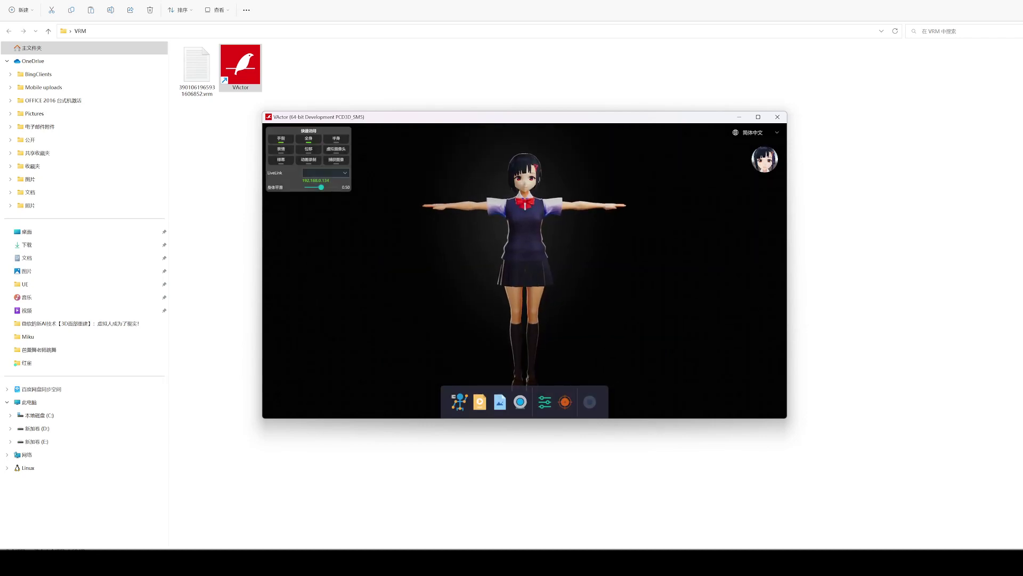
key(d)
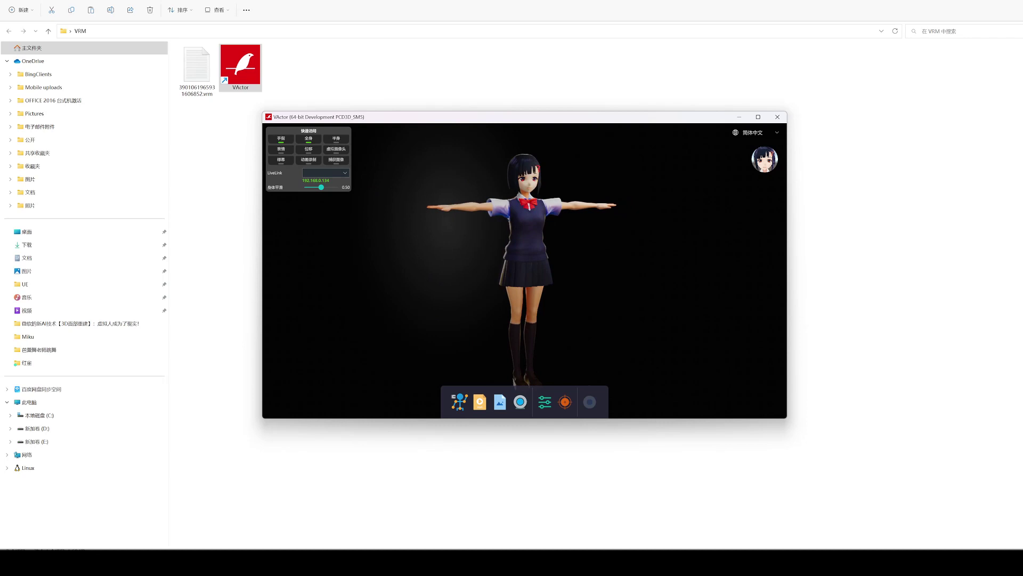
key(a)
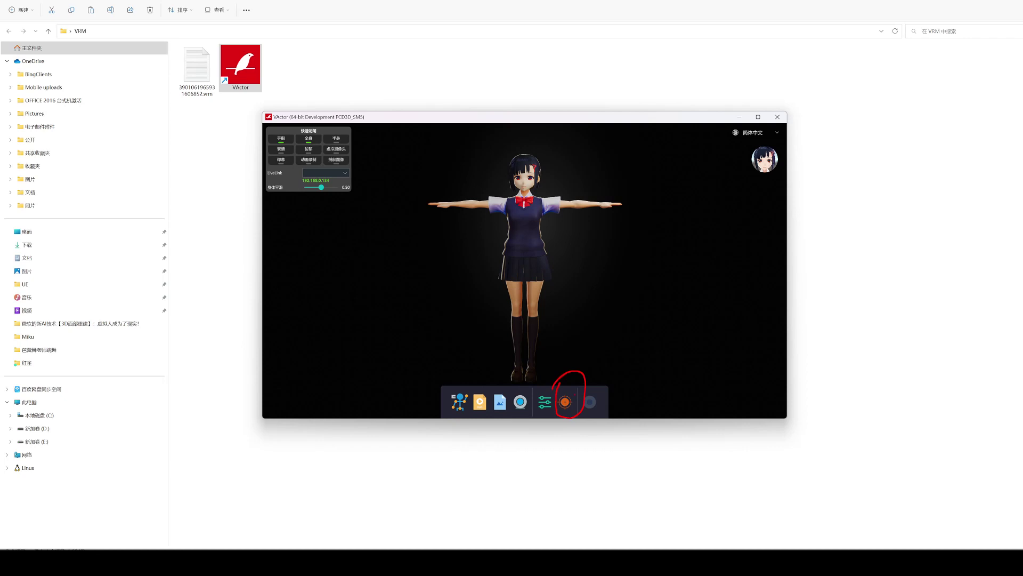
Step: Run the facial expression calibration with the camera through preparation and calibration, and finish it
click(568, 402)
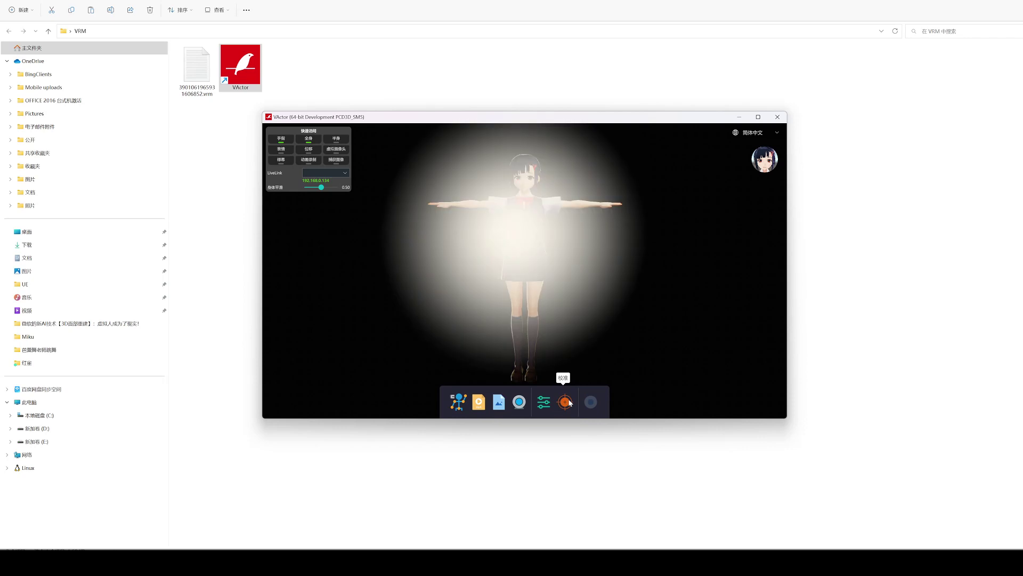
click(568, 402)
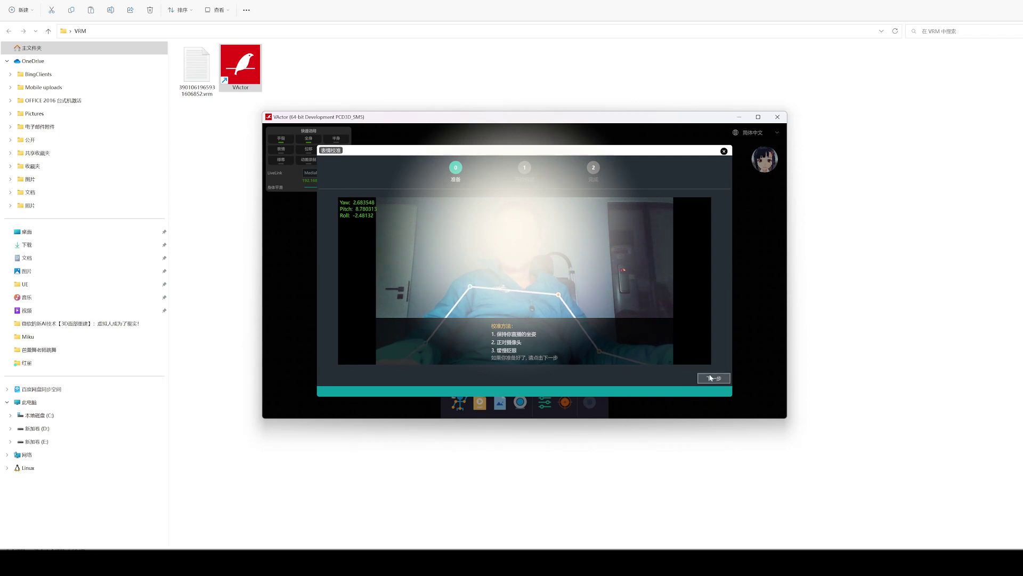
click(714, 378)
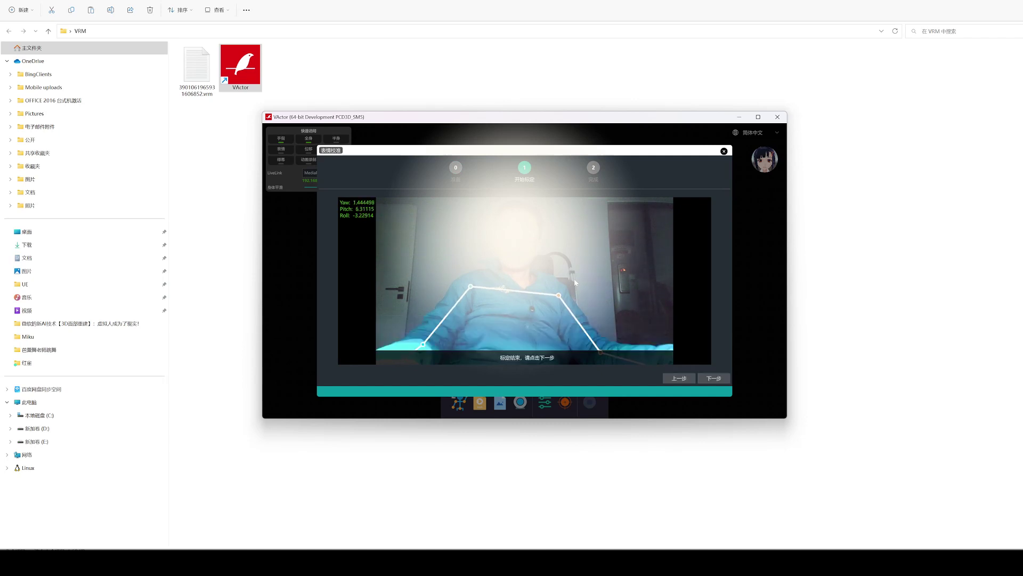
click(709, 379)
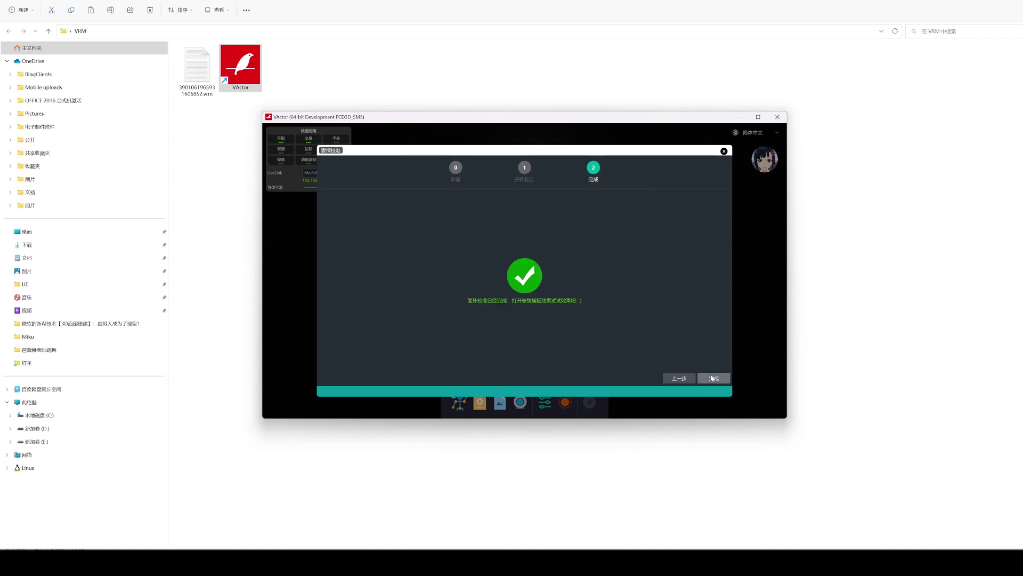
click(712, 378)
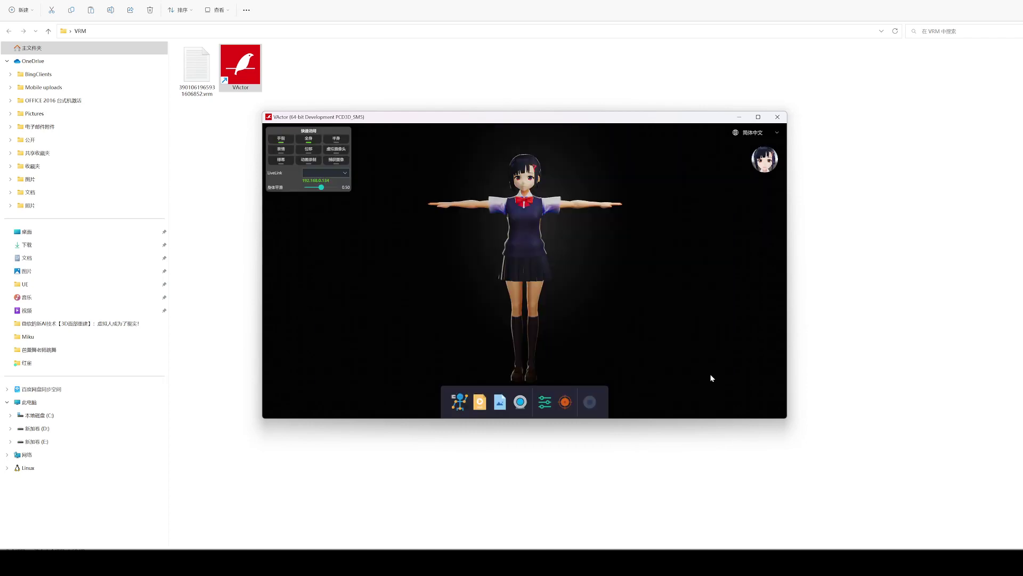
Step: Start live motion capture from the camera, switch it to half-body mode, and stop the capture
click(521, 402)
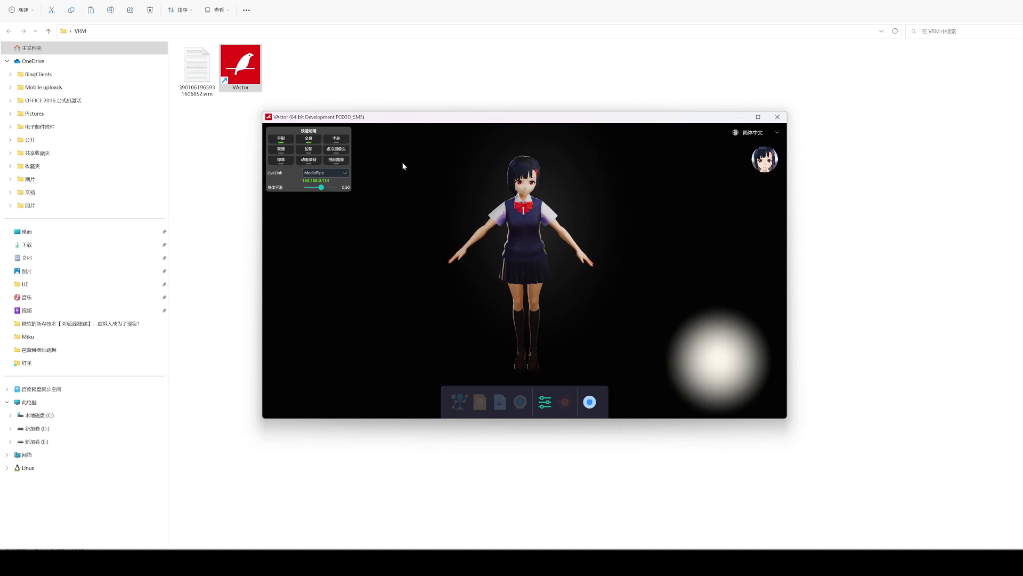
click(338, 140)
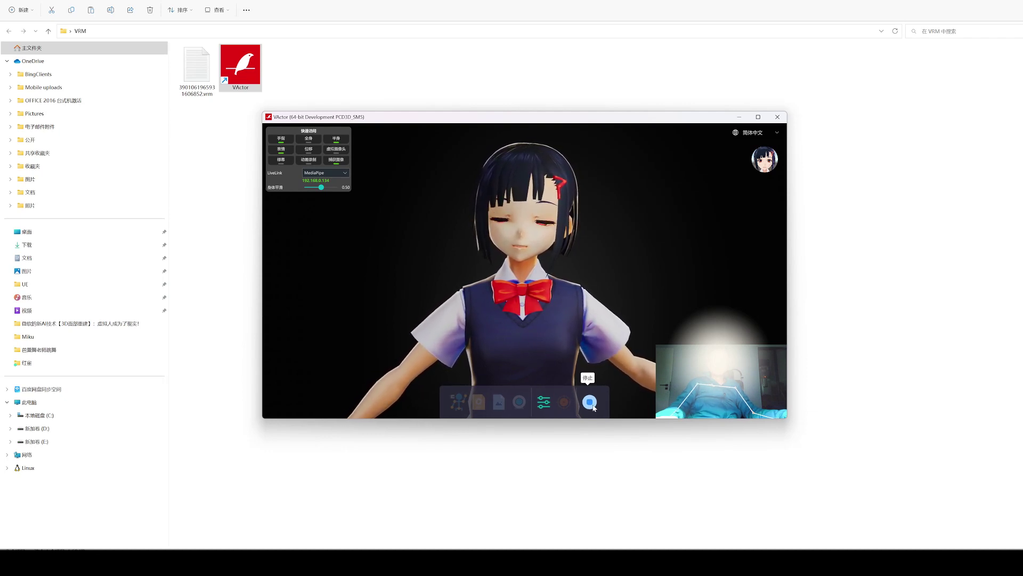
click(589, 403)
Step: Load 12月31日.mp4 from the 微软的新AI技术【3D面部重建】 folder as the video source for half-body capture
click(481, 401)
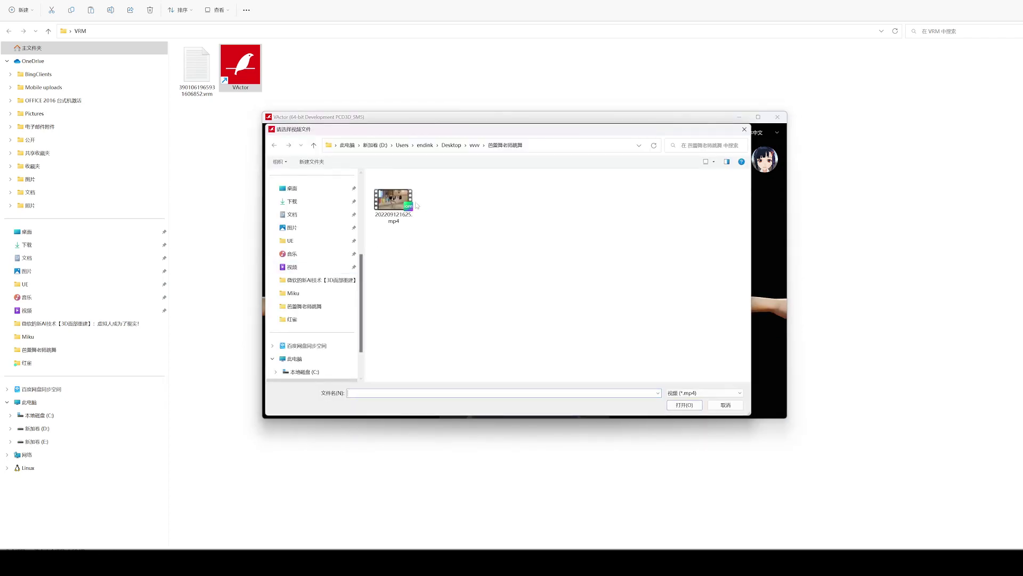
scroll(321, 286, up, 1)
scroll(321, 286, down, 2)
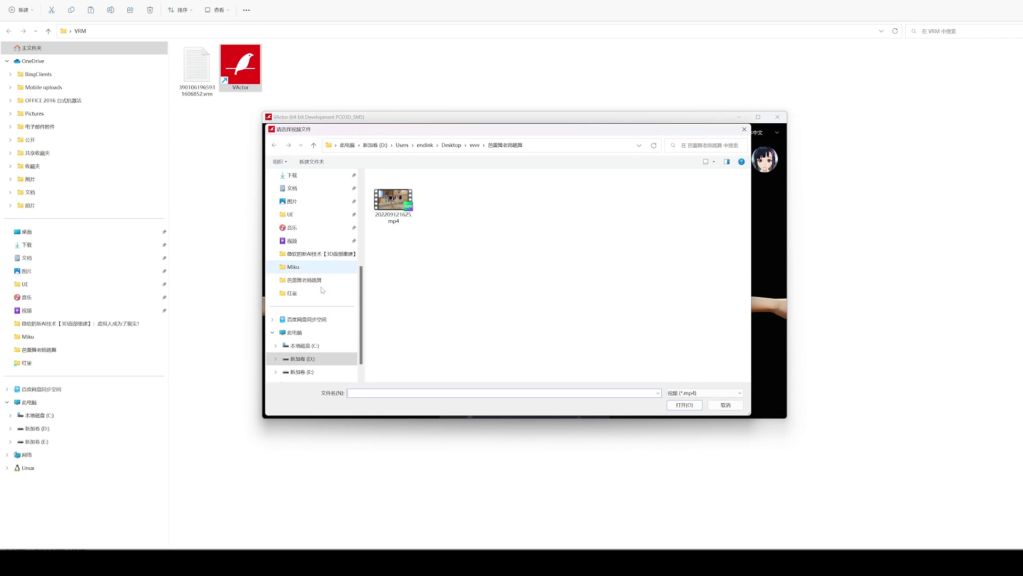
click(309, 254)
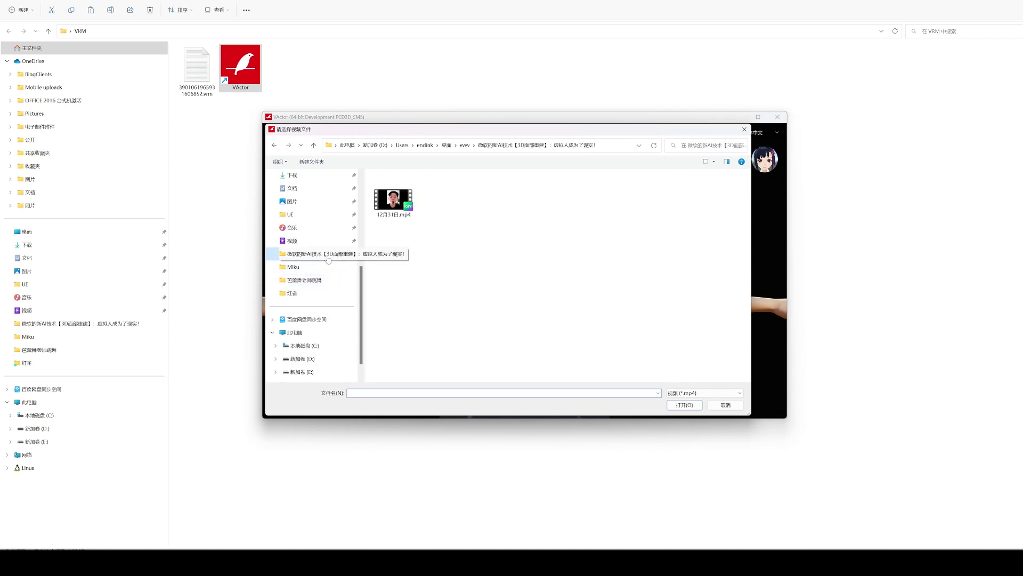
double_click(404, 206)
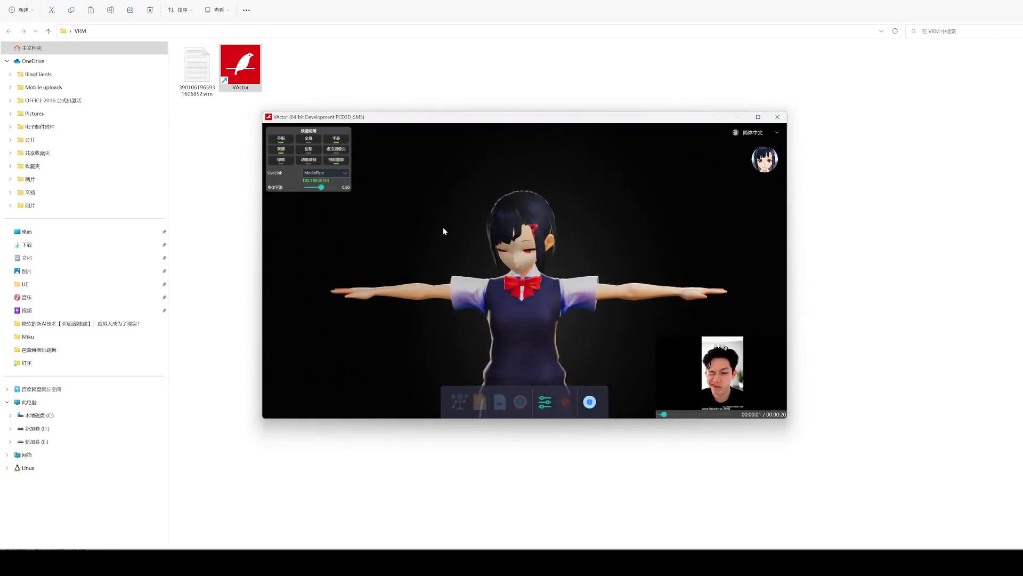